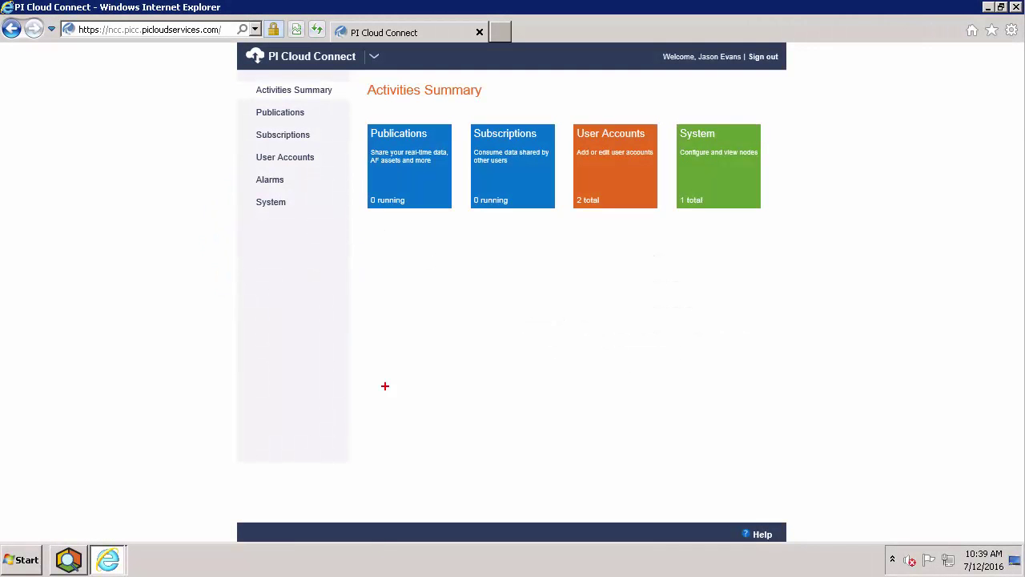
In PI System Explorer, drill into Nisqually Creamery Company > Lancaster > Production and show the Chiller (Coolant Pressure 15 psi, Temp 75 °F).
click(374, 132)
drag(386, 144, 458, 217)
click(62, 565)
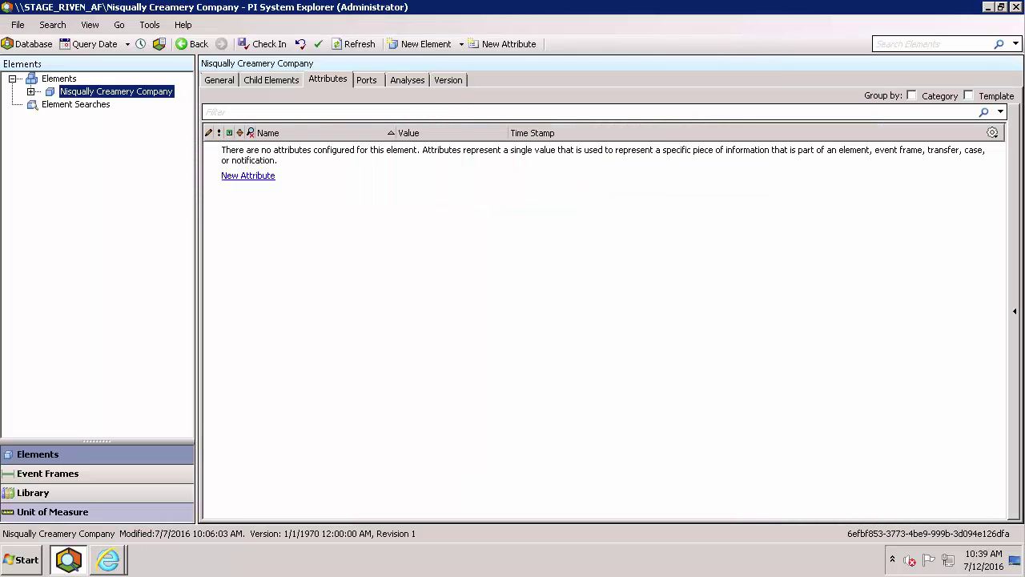
click(29, 93)
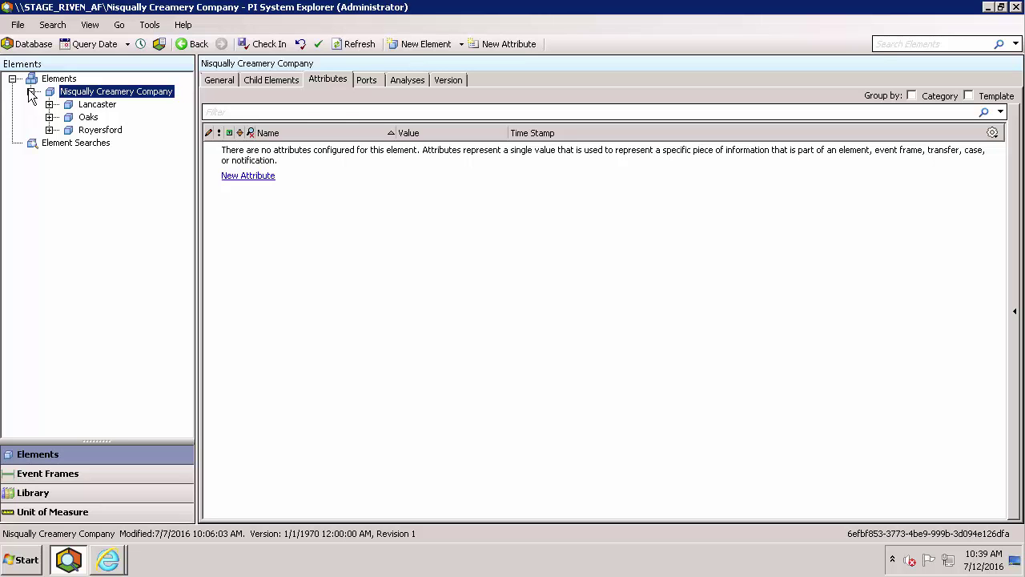
click(48, 105)
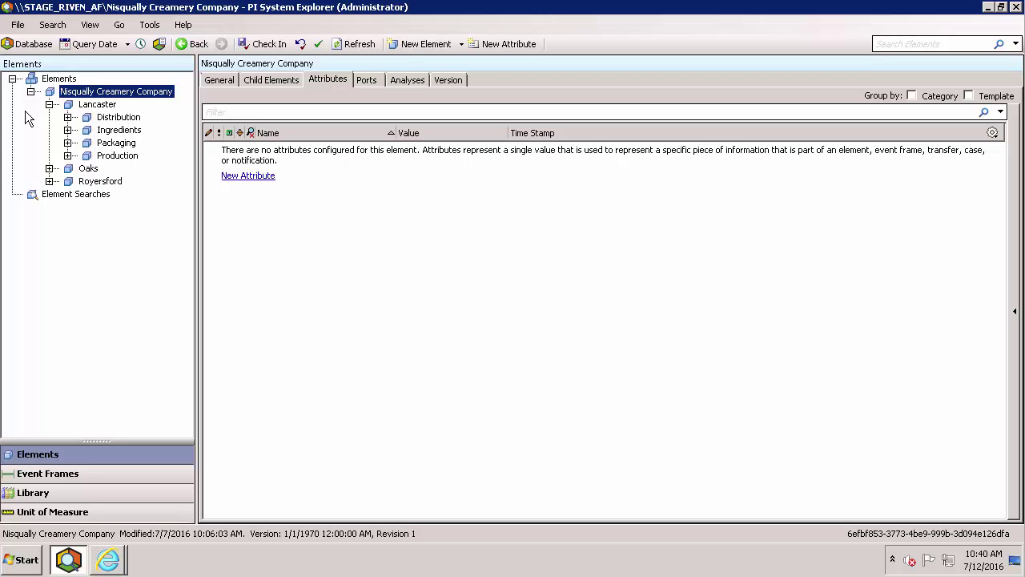
click(67, 156)
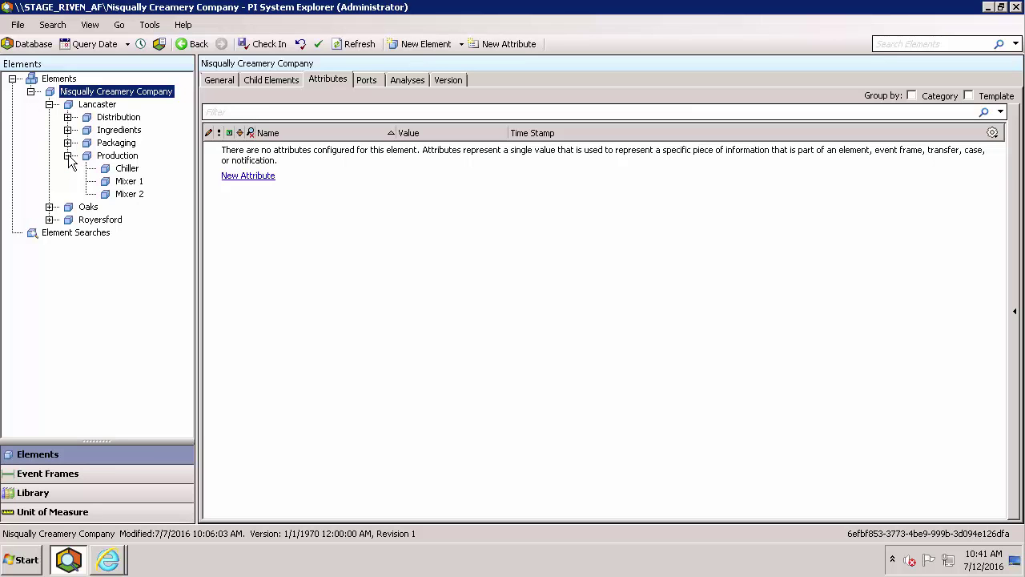
click(126, 168)
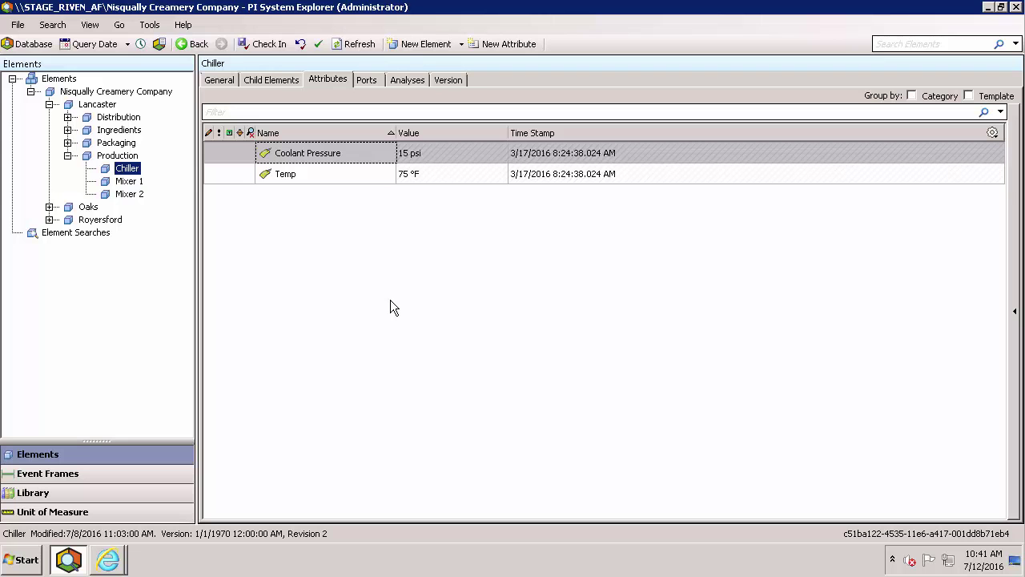
Expand Lancaster's Ingredients to its eight items, check Chocolate Chips, then show the Ingredients element's own attributes.
click(69, 130)
click(107, 145)
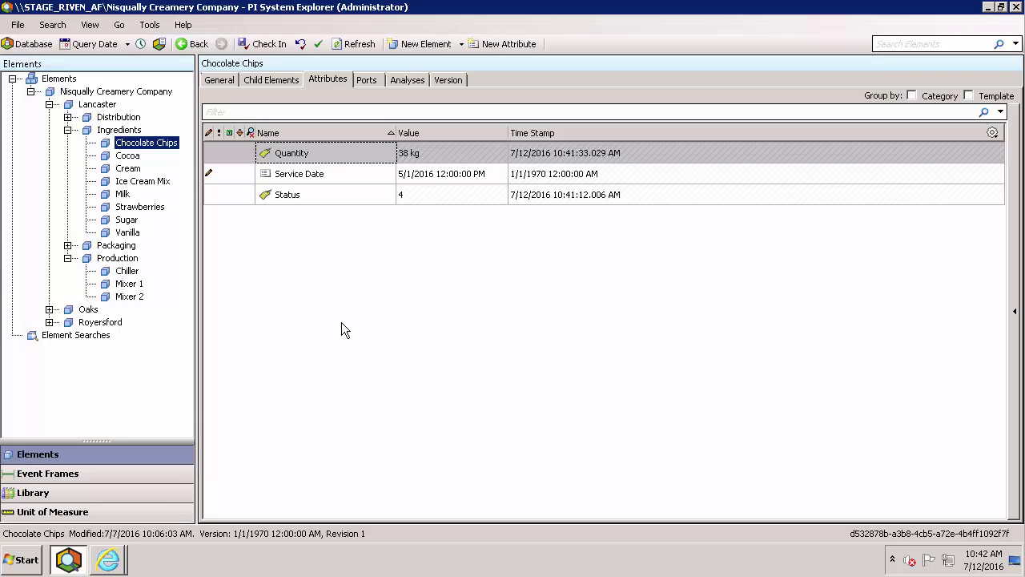
click(102, 133)
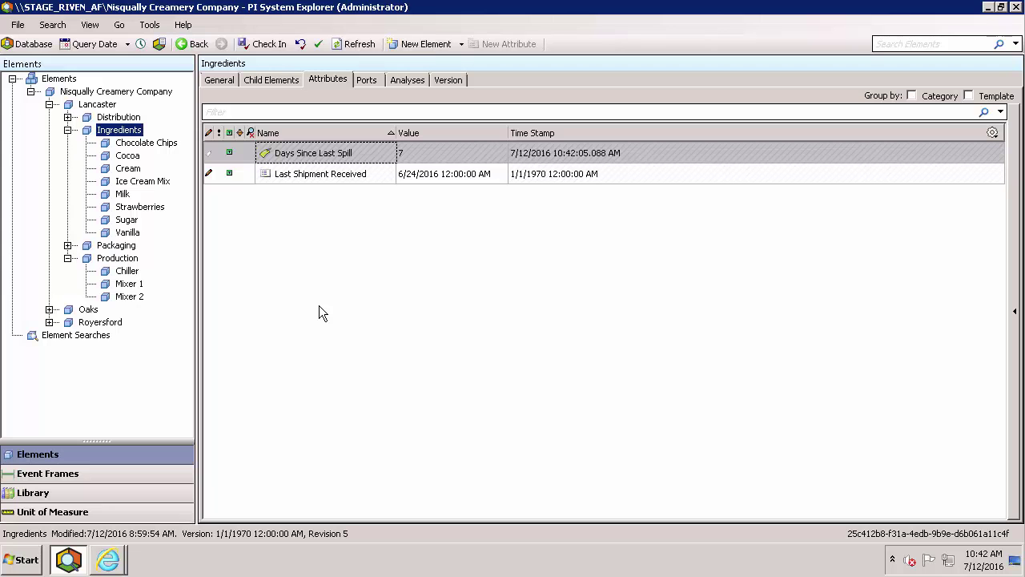
click(318, 306)
mouse_move(57, 120)
mouse_down()
mouse_move(174, 210)
mouse_move(184, 240)
mouse_up()
Pick the Nisqually Creamery Company AF database, then minimize PI System Explorer to reveal the PI Cloud Services portal.
click(28, 44)
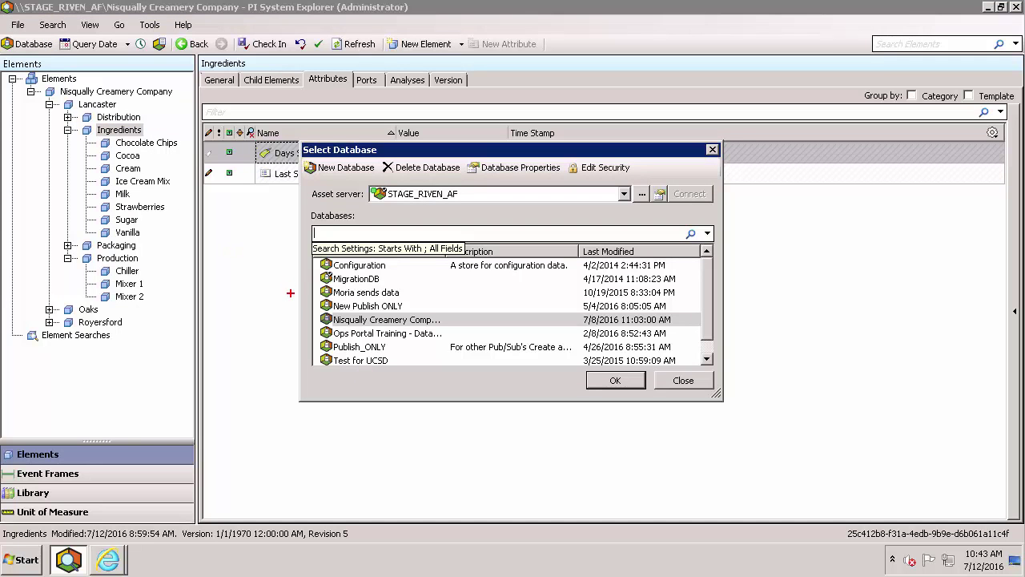
drag(307, 315, 235, 266)
click(615, 380)
click(986, 11)
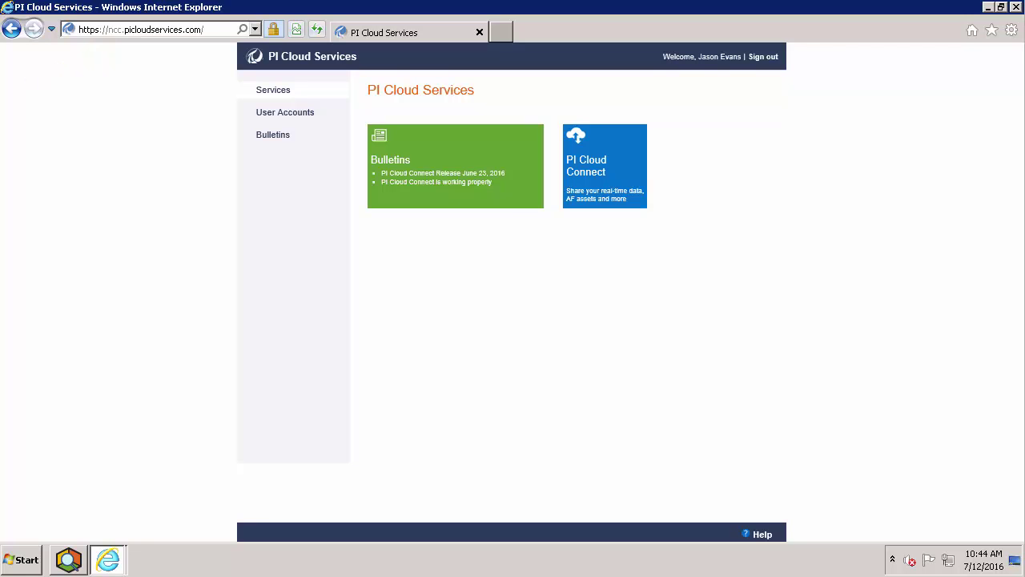
Open PI Cloud Connect, review the STAGE_RIVEN_INT node (version 1.1.23.1) on the System page, then view Publications.
click(624, 162)
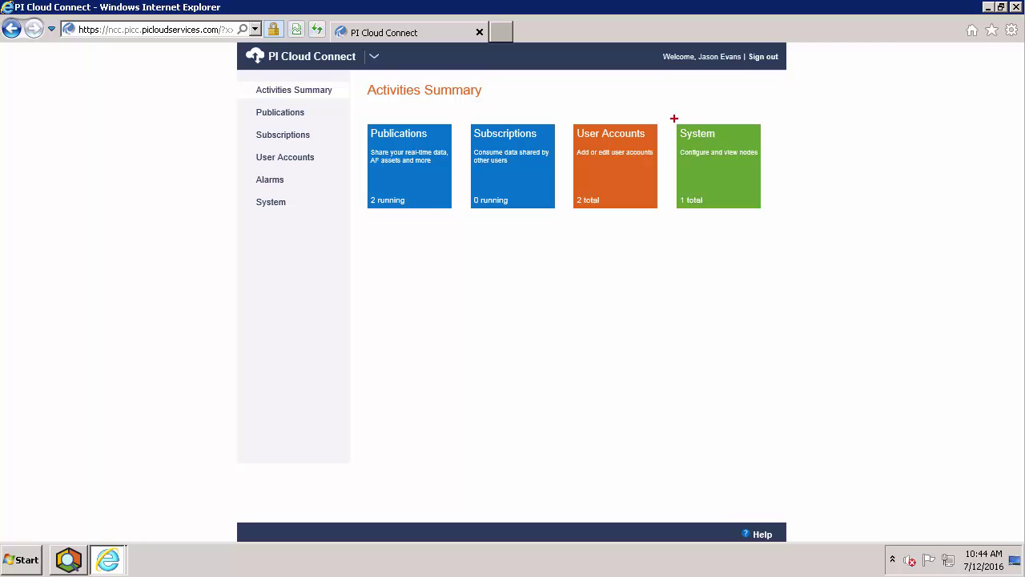
drag(672, 118, 775, 198)
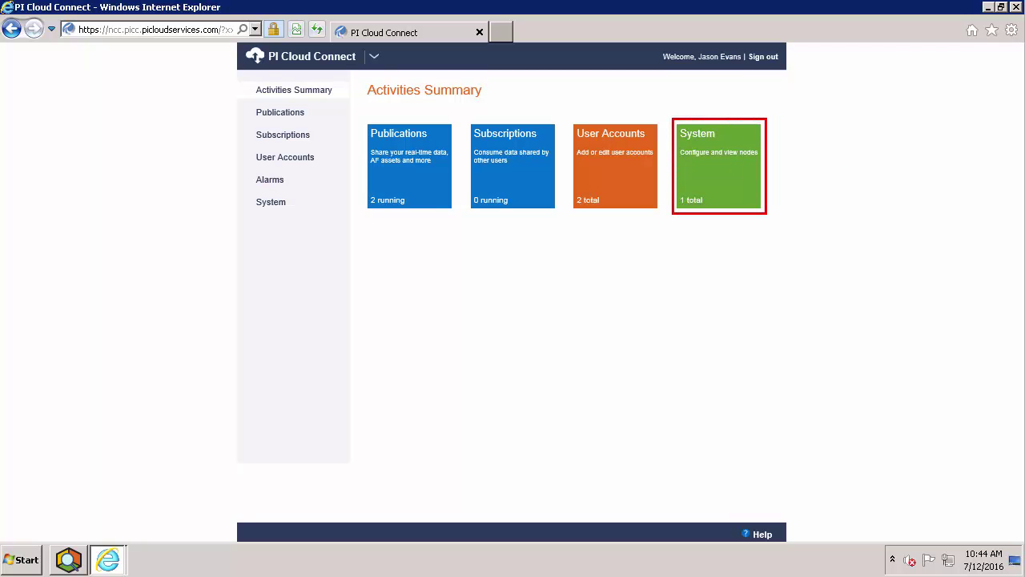
click(732, 176)
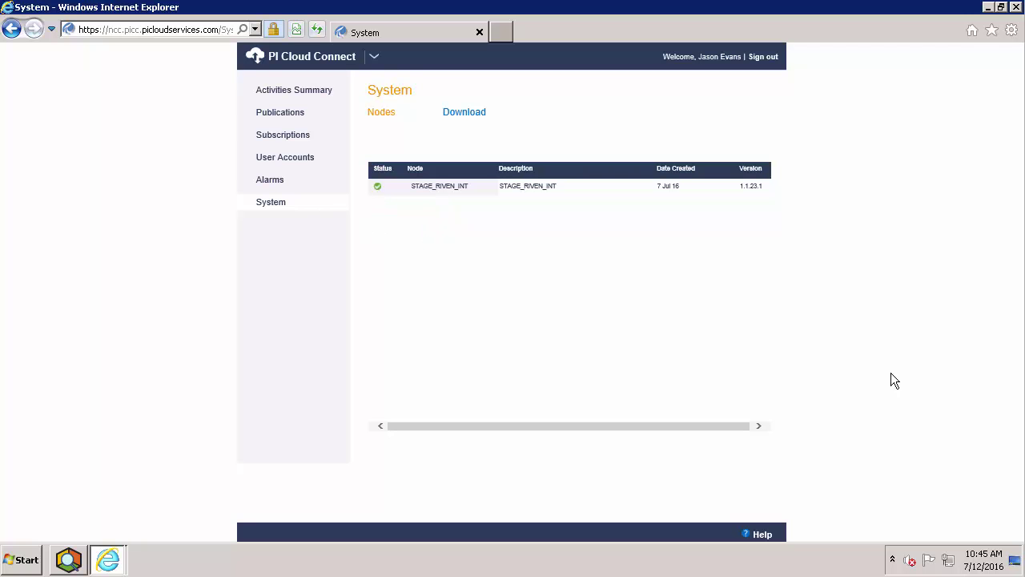
click(280, 113)
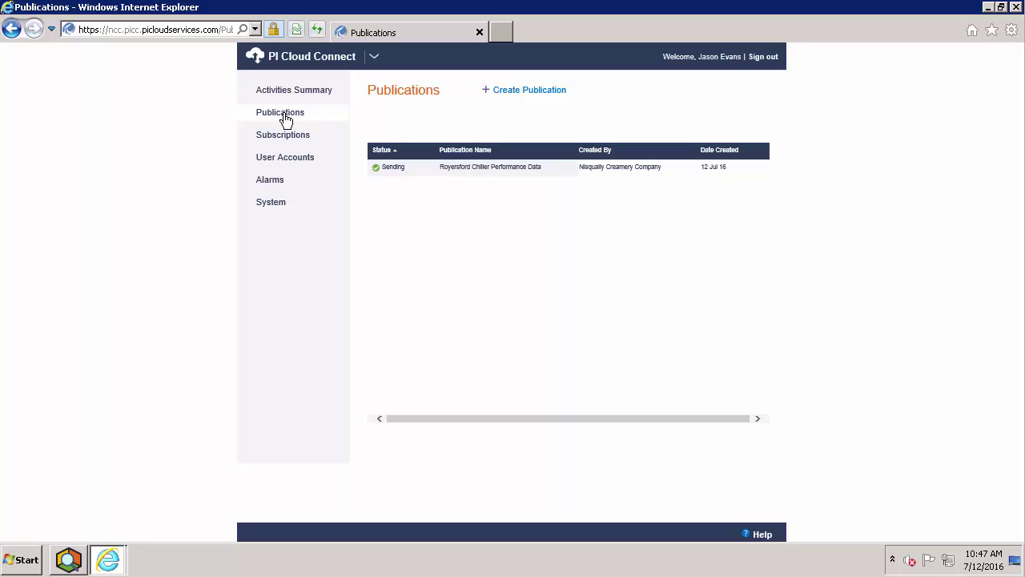
Start a new publication using STAGE_RIVEN_AF.Nisqually Creamery Company as the data source.
click(525, 94)
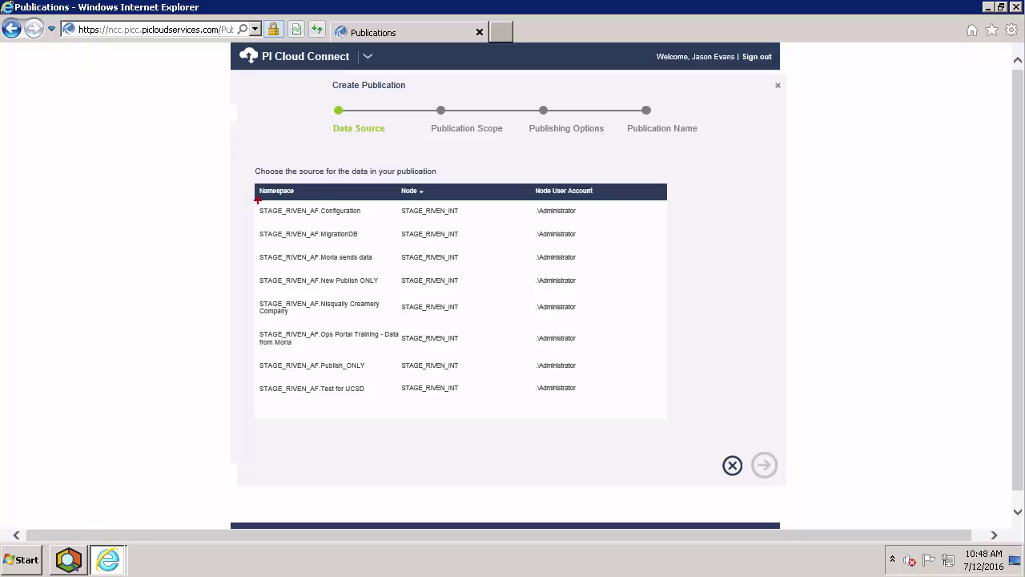
mouse_move(258, 201)
mouse_down()
mouse_move(318, 222)
mouse_move(369, 219)
mouse_move(320, 203)
mouse_up()
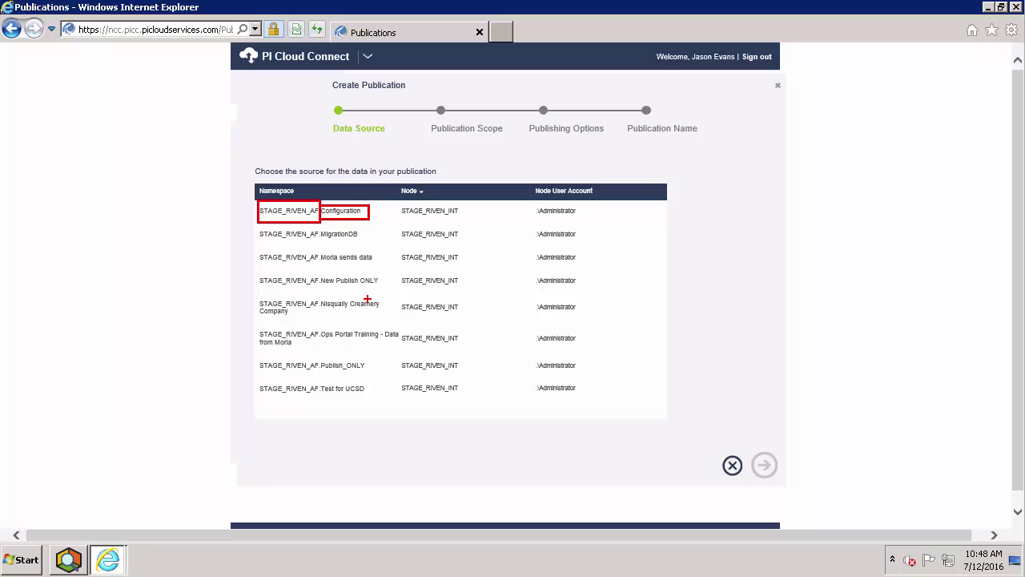
key(Escape)
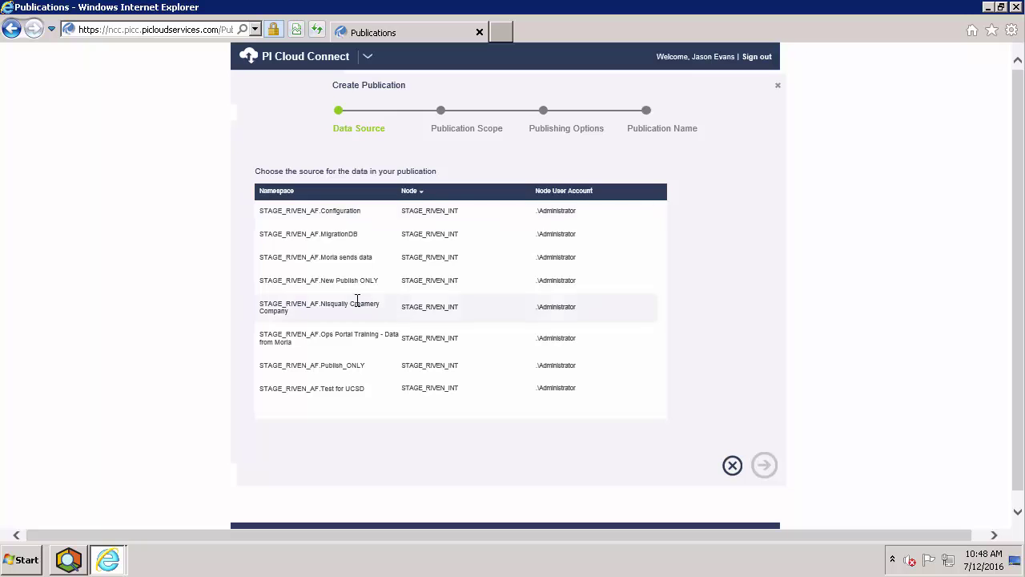
click(357, 306)
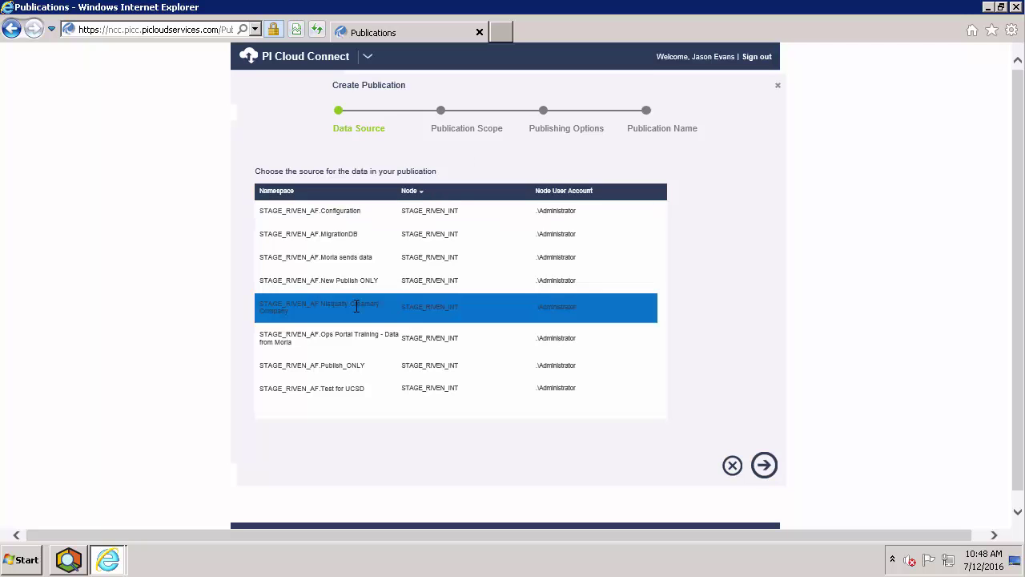
Expand Nisqually Creamery Company > Lancaster in the asset tree and select the Ingredients element to publish.
click(765, 467)
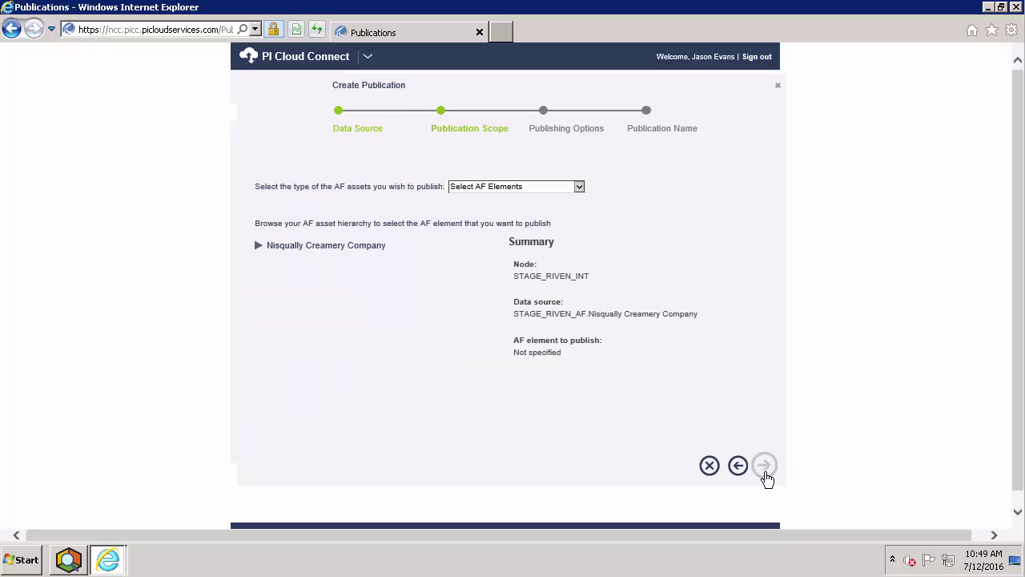
click(260, 246)
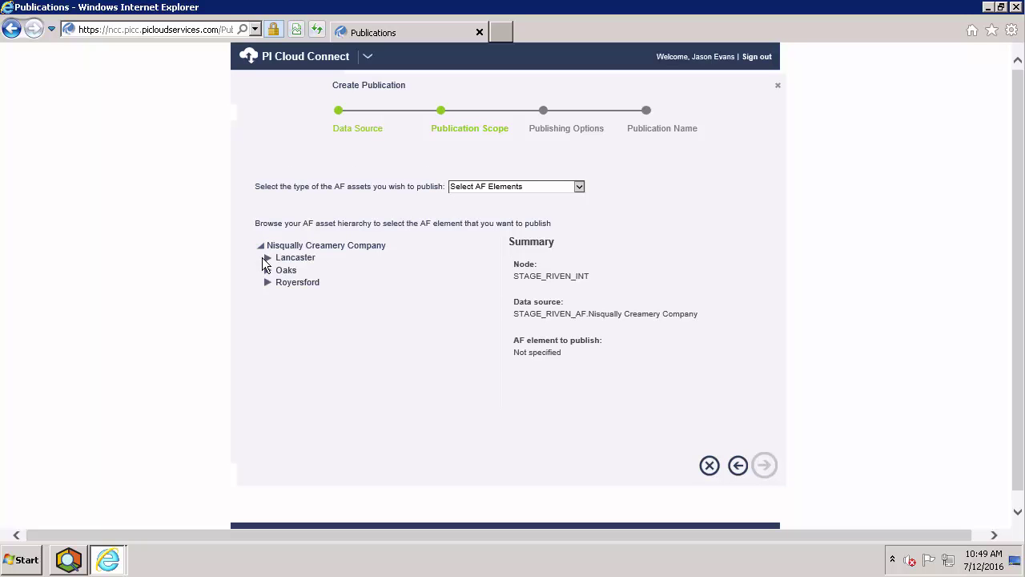
click(267, 258)
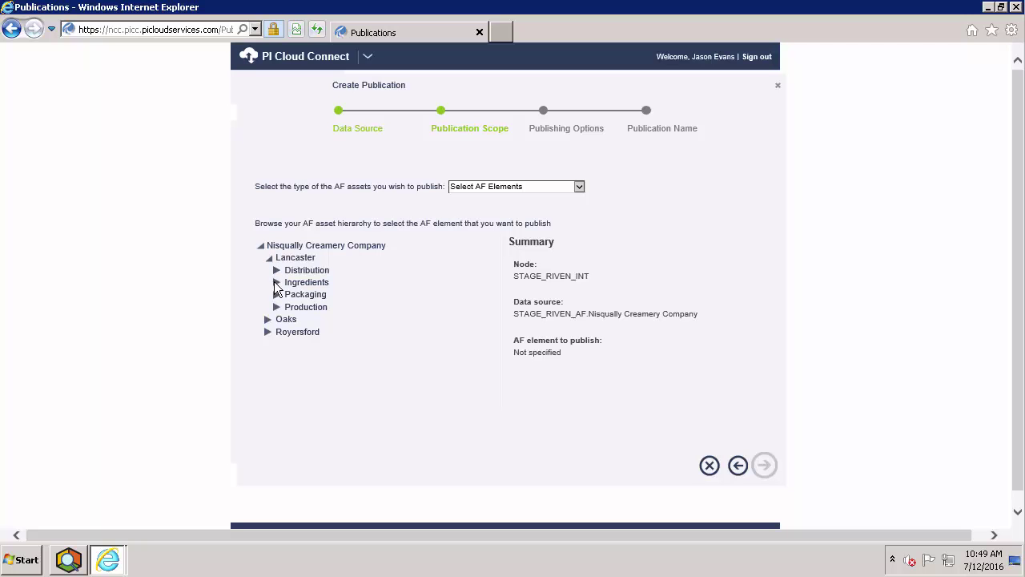
click(277, 283)
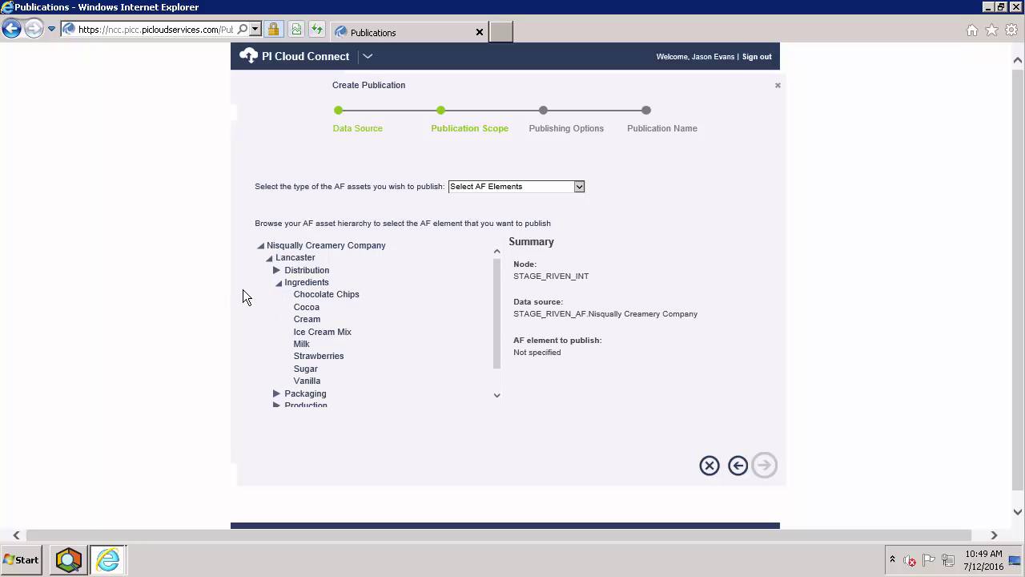
click(313, 285)
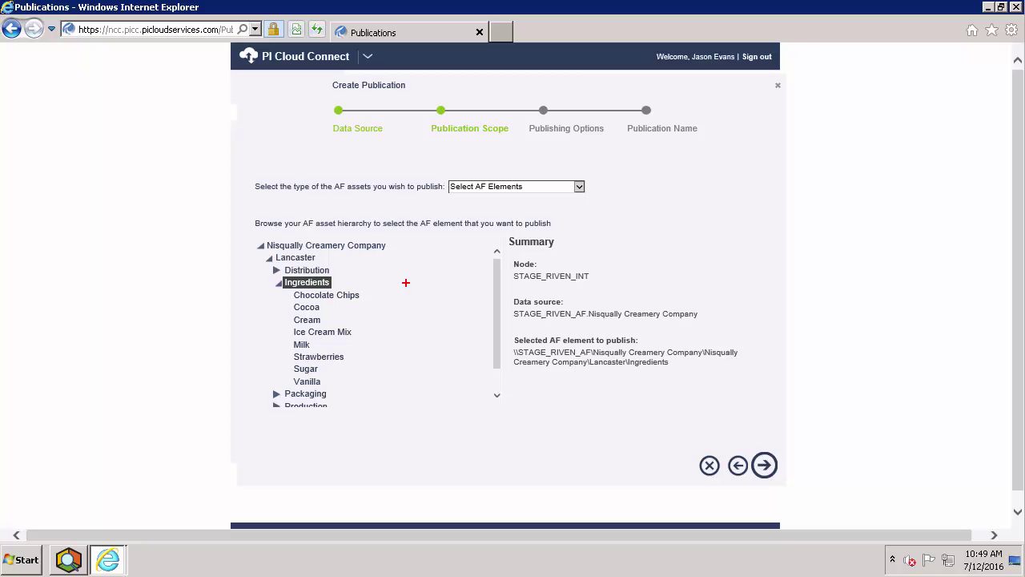
drag(446, 199, 412, 214)
click(570, 185)
click(558, 197)
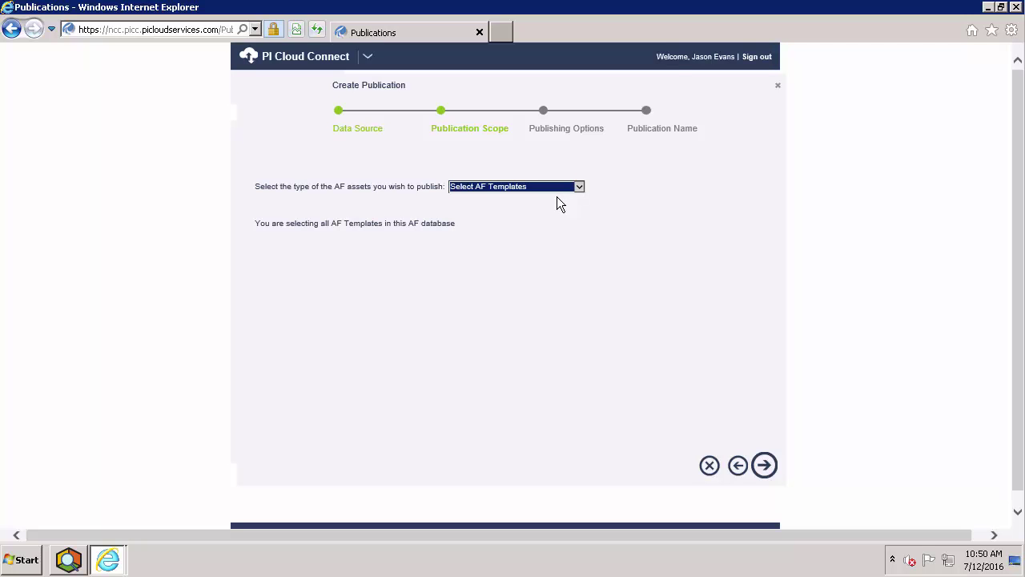
click(579, 188)
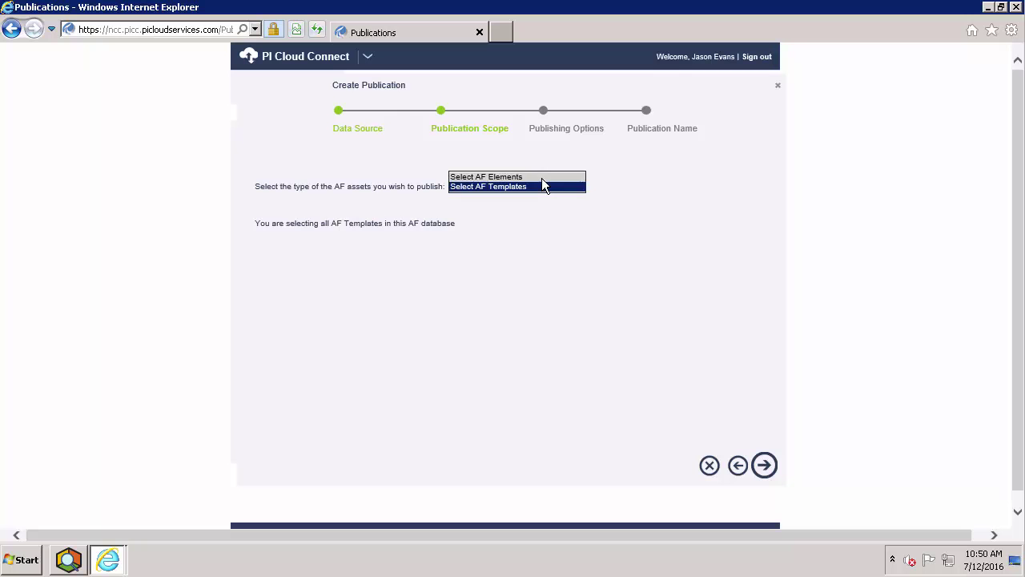
click(541, 177)
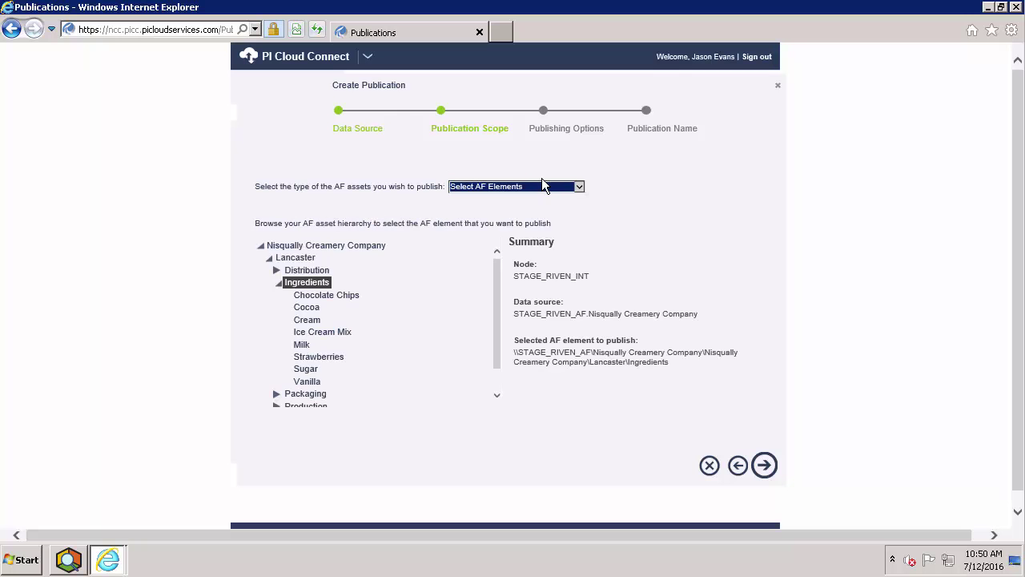
Advance past Publishing Options, keeping 0 minutes of history and no data delay.
click(763, 467)
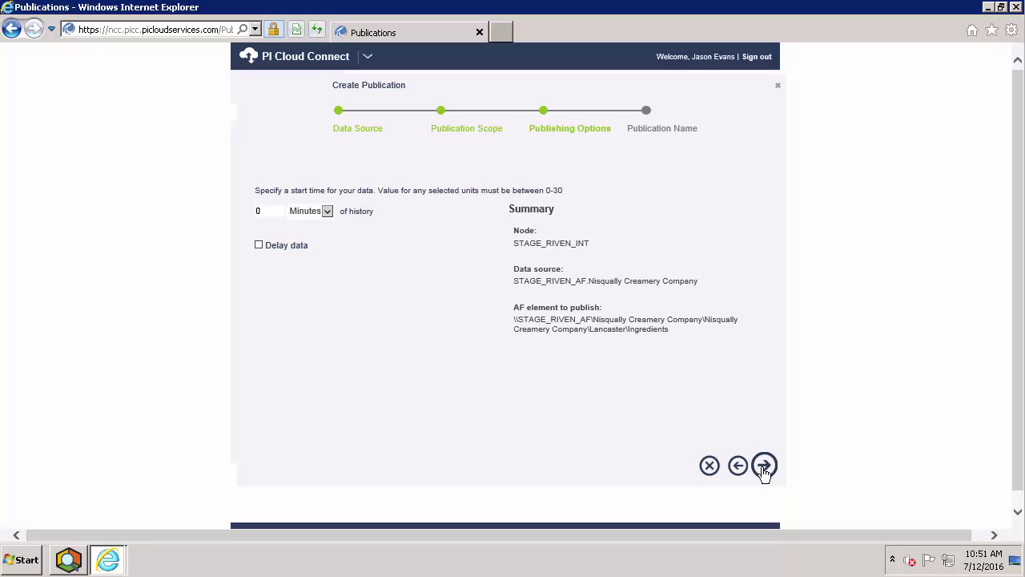
key(ctrl+2)
drag(243, 227, 169, 233)
key(Escape)
Enter 'Lancaster Ingredient Data' as the publication name.
click(763, 466)
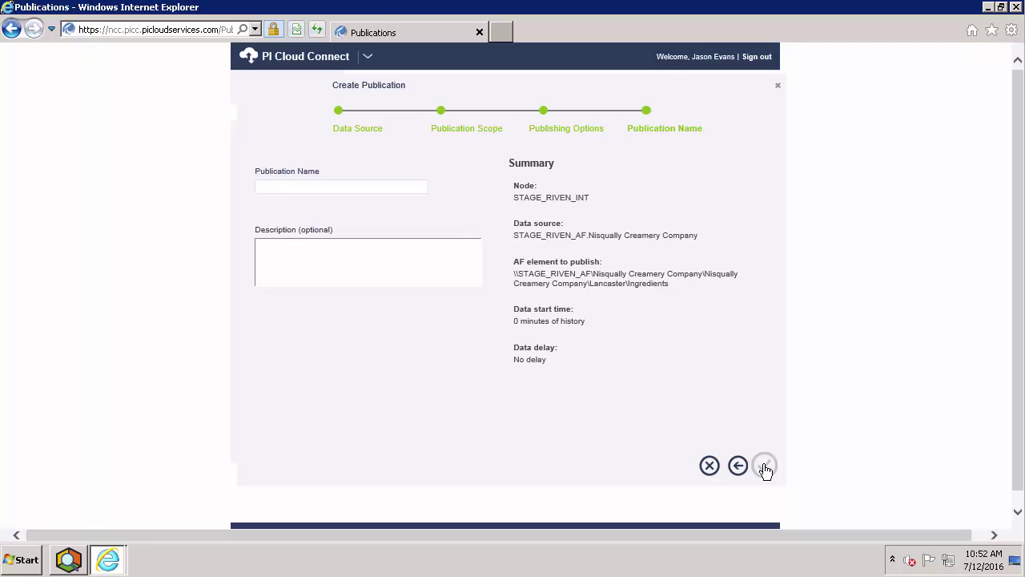
click(315, 184)
text(Lancast)
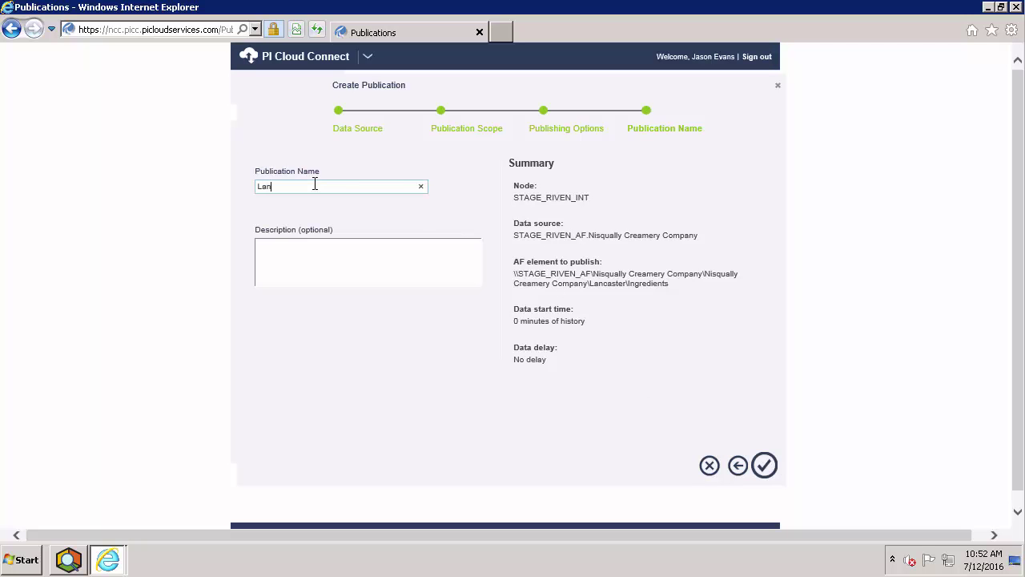
text(er Ingredient Data)
Finish the wizard and view the publications list, showing Lancaster Ingredient Data as Stopped.
click(764, 468)
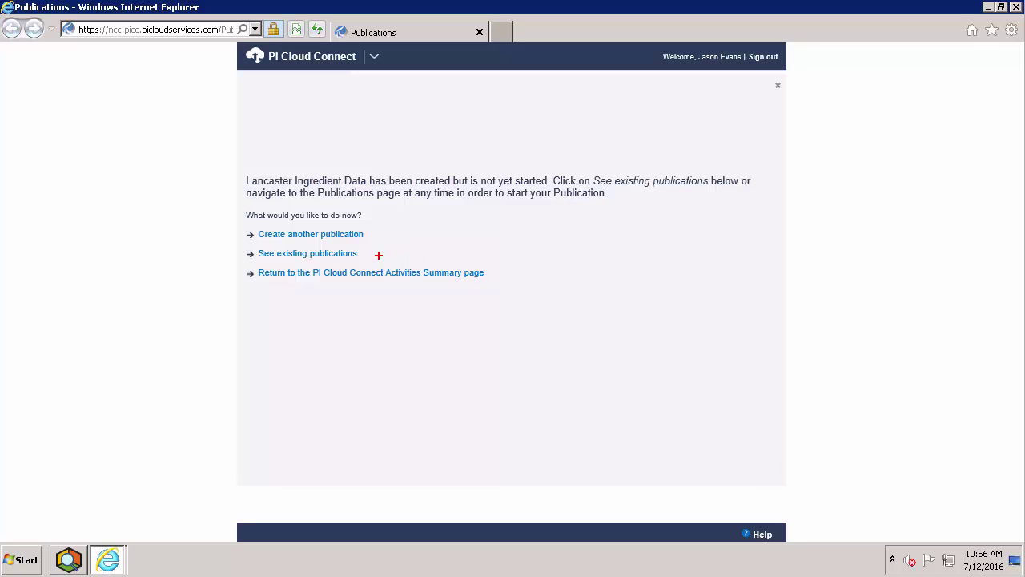
drag(377, 254, 501, 253)
key(Escape)
click(297, 253)
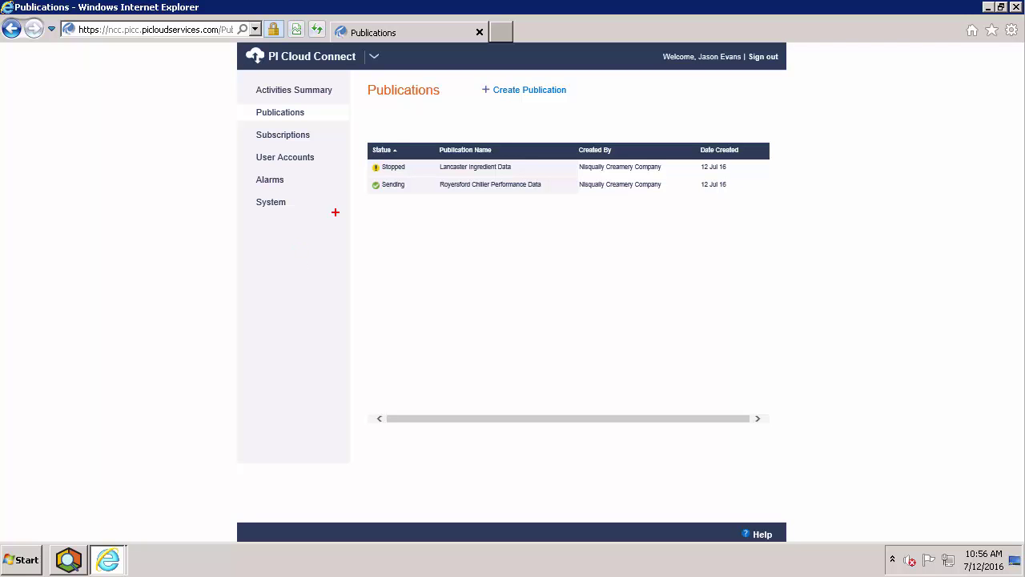
Select Lancaster Ingredient Data and open its View Details/Manage Subscribers page (Stopped, 0 subscribers).
drag(362, 167, 330, 135)
click(498, 167)
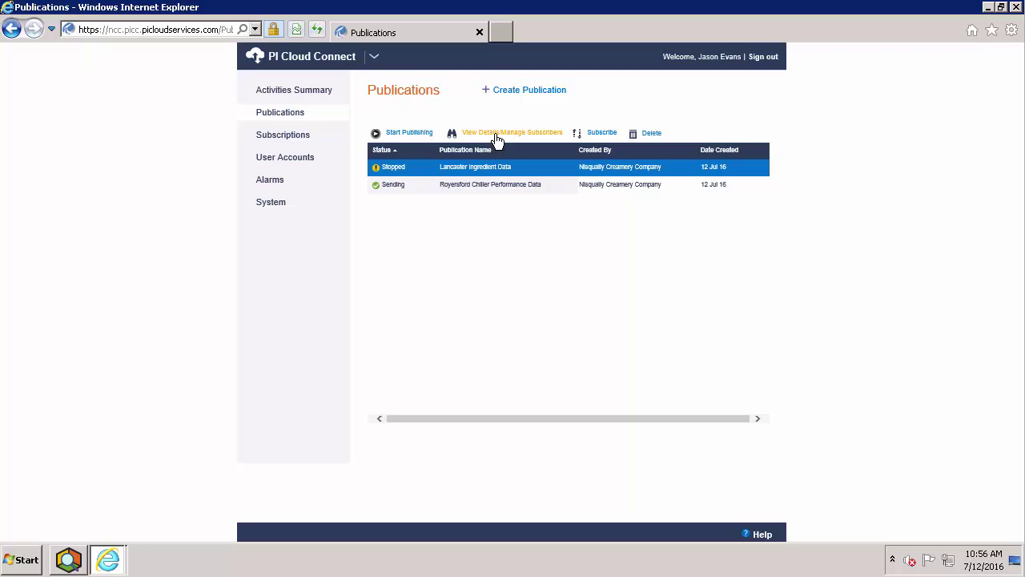
click(497, 134)
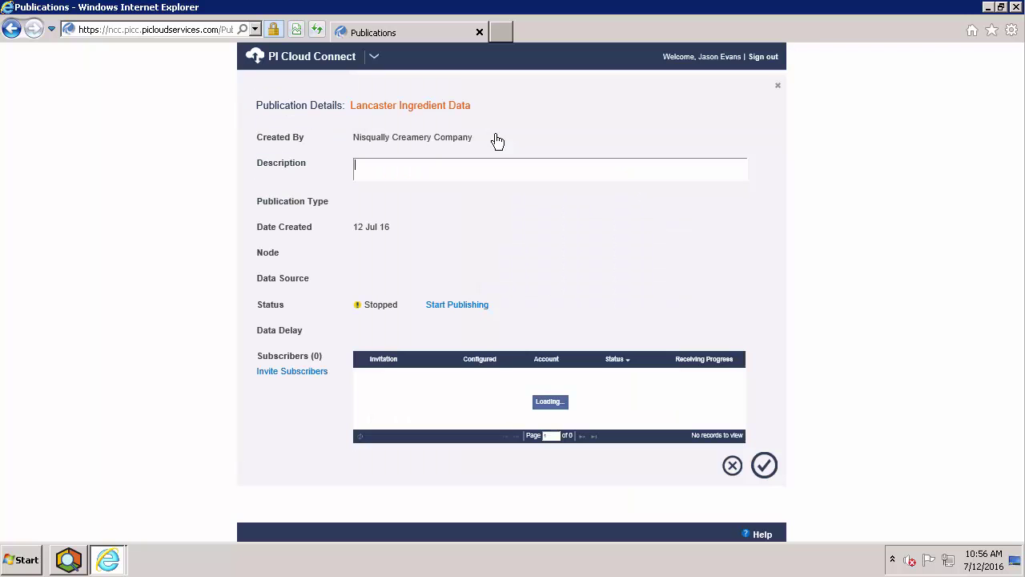
Send one pending subscriber invitation to the supplier's e-mail address, then close the details page.
click(294, 371)
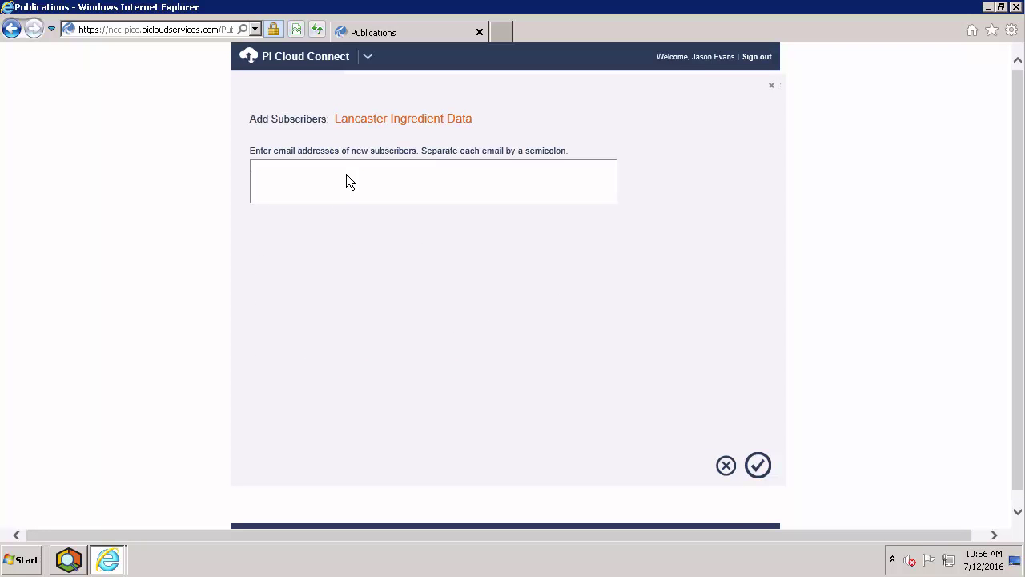
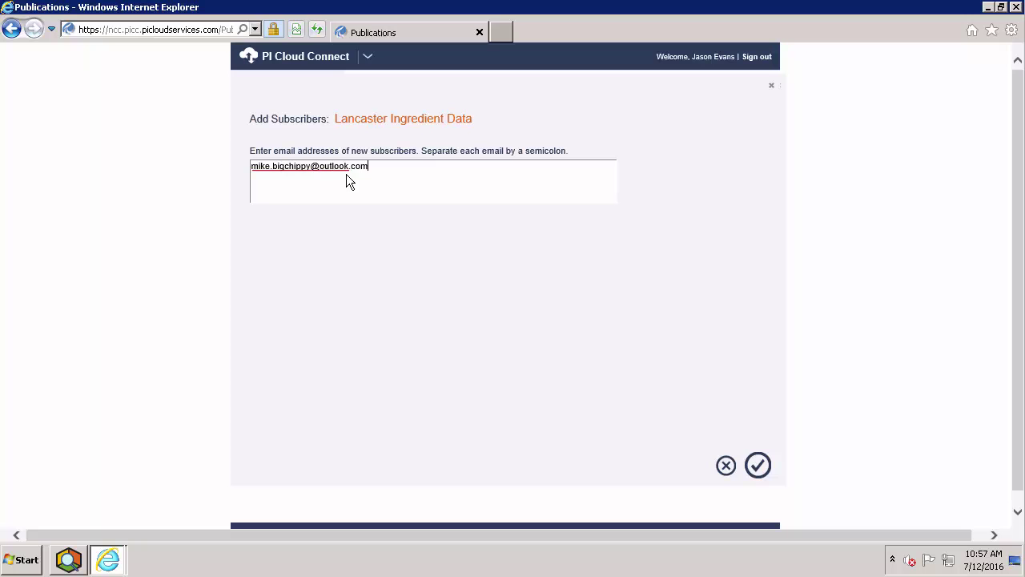
click(760, 473)
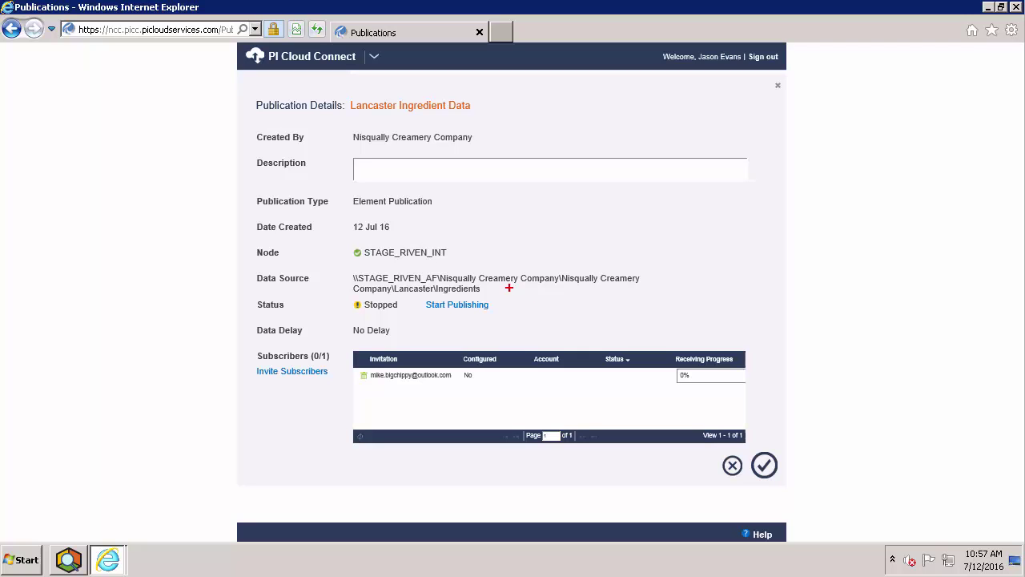
drag(505, 306, 579, 305)
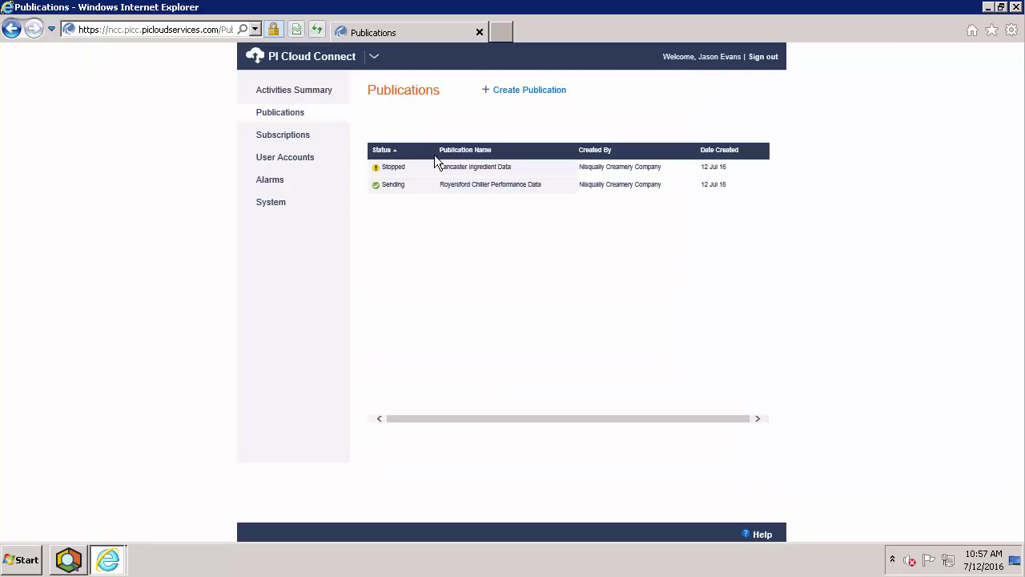
Start publishing Lancaster Ingredient Data, changing its status from Stopped to Started.
click(445, 167)
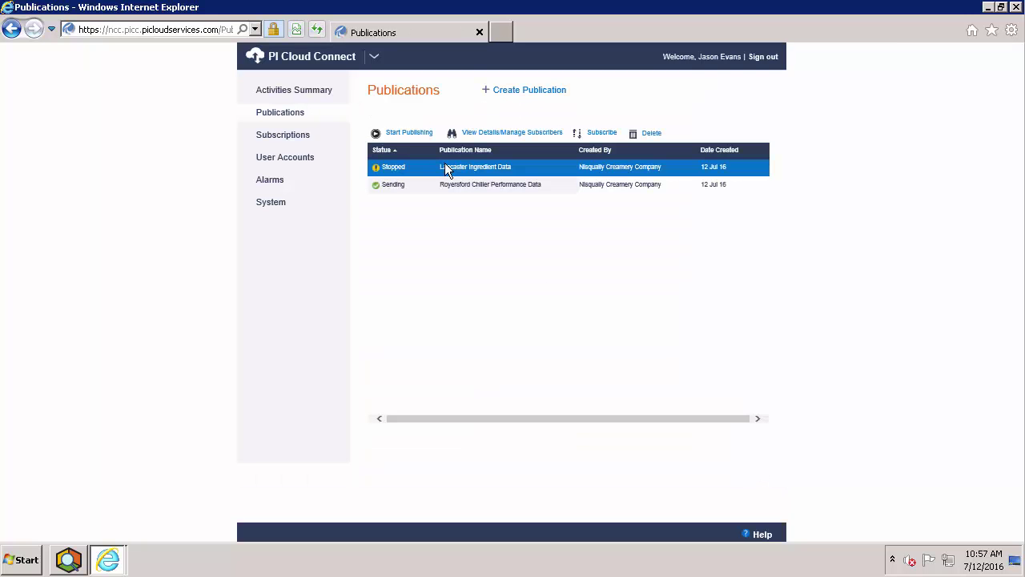
click(409, 133)
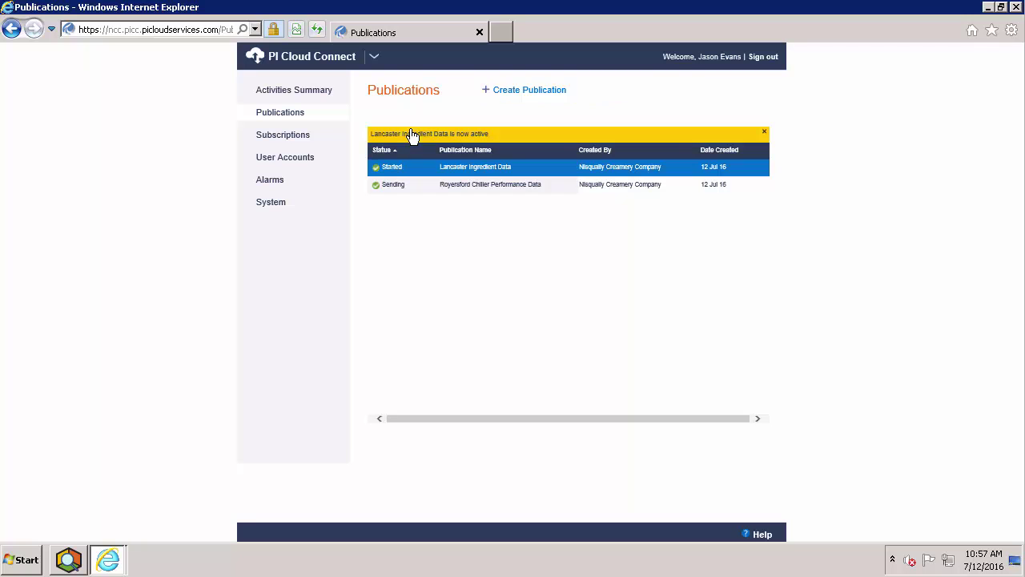